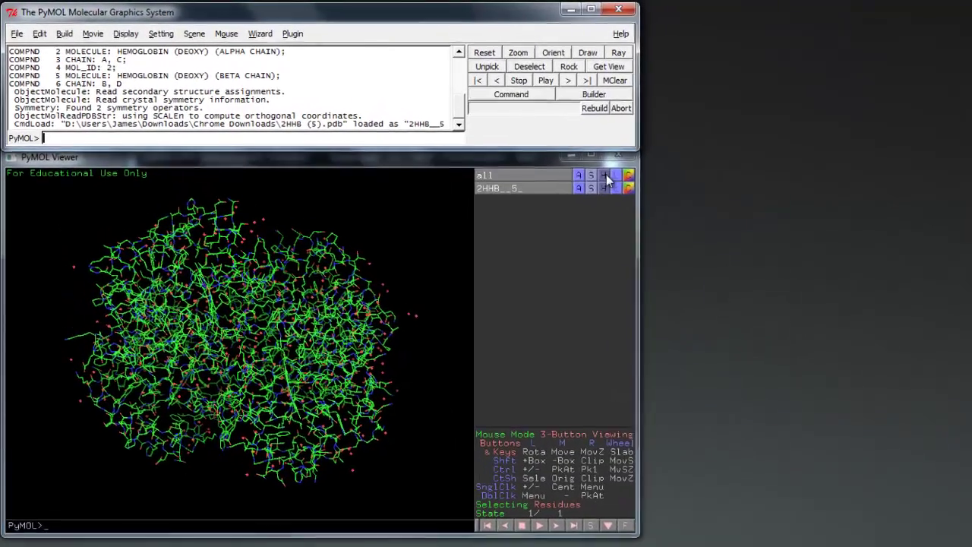
# Step: Hide all representations and show the hemoglobin only as a molecular surface
pyautogui.click(605, 176)
pyautogui.click(611, 193)
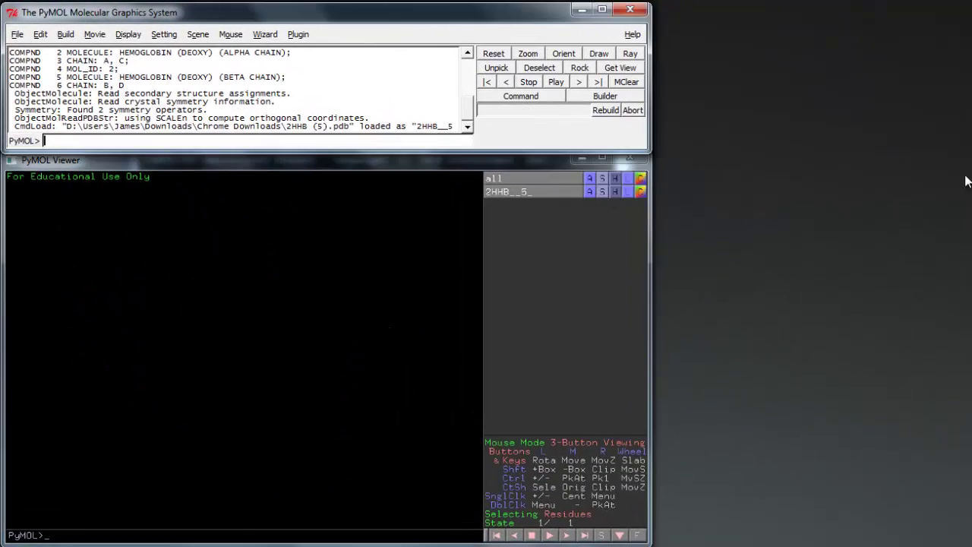
pyautogui.write('sho')
pyautogui.write('rface')
pyautogui.press('Return')
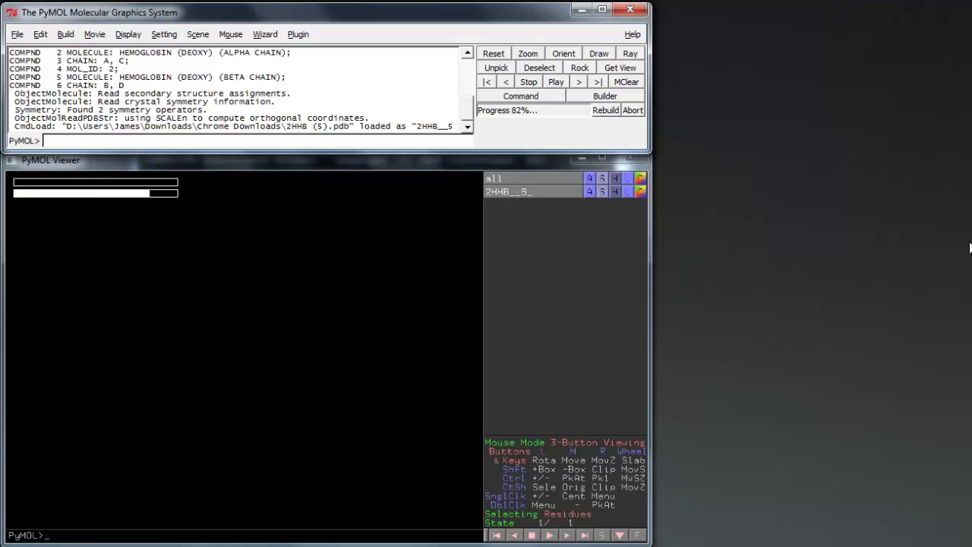
# Step: Orient the molecule to face forward and colour its surface light blue
pyautogui.click(594, 195)
pyautogui.click(580, 221)
pyautogui.write('set sur')
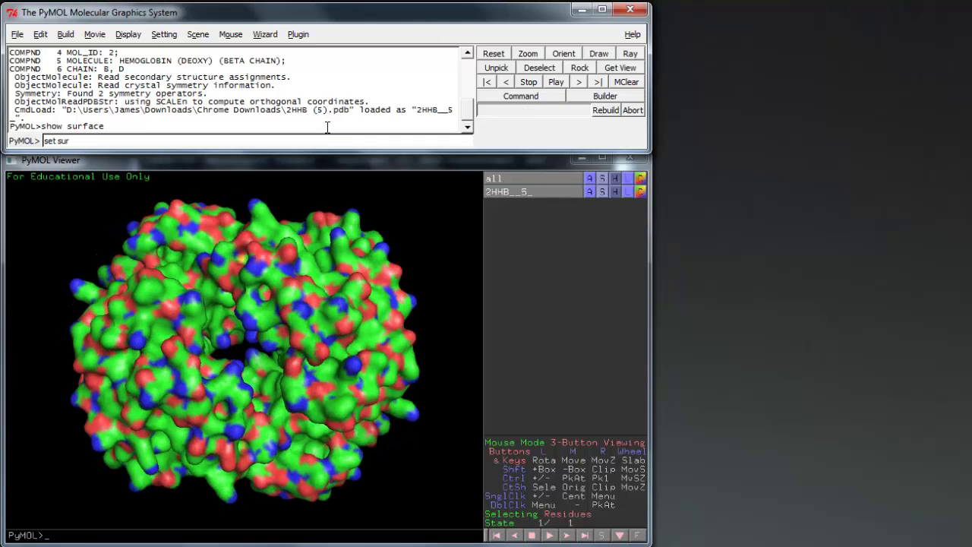
pyautogui.write('face_color, lightblue, *')
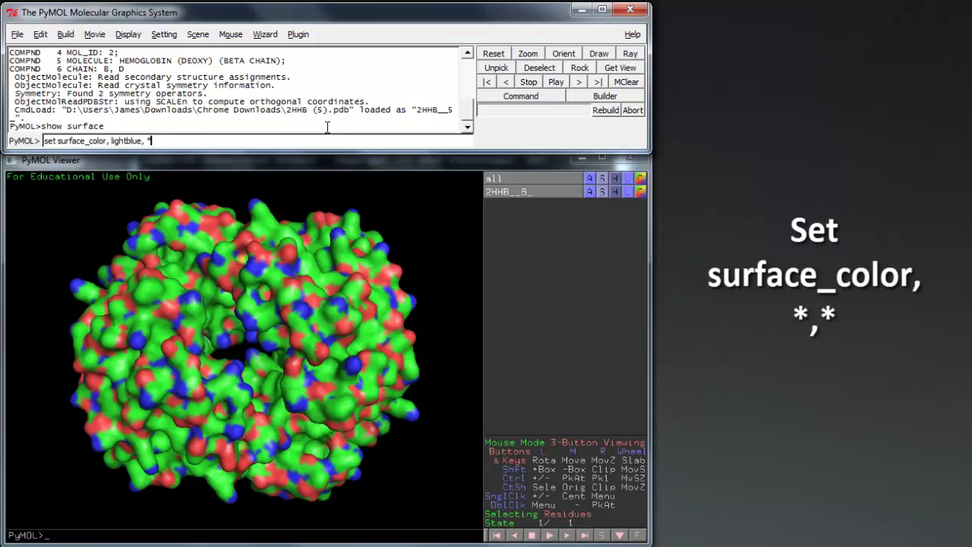
pyautogui.press('Return')
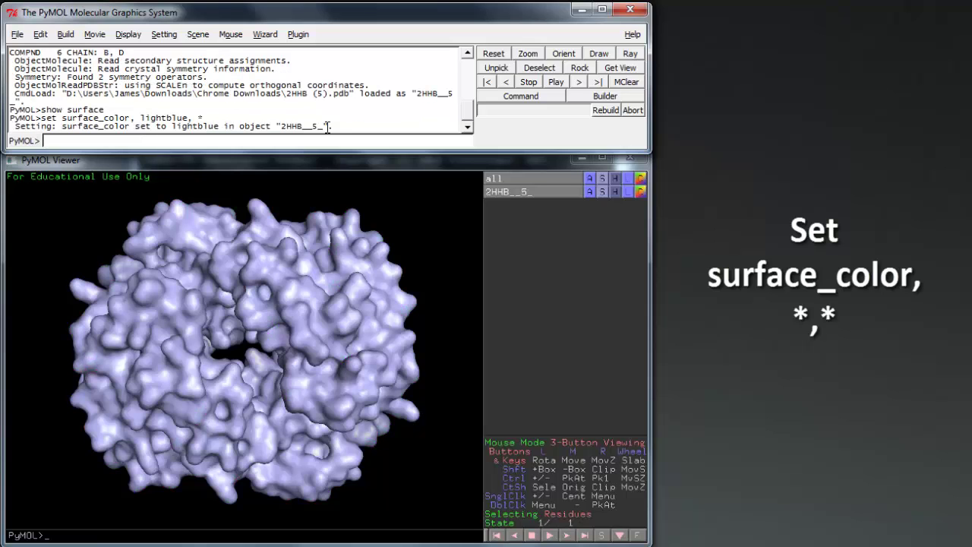
pyautogui.moveTo(134, 355)
pyautogui.mouseDown()
pyautogui.moveTo(364, 372)
pyautogui.moveTo(100, 356)
pyautogui.mouseUp()
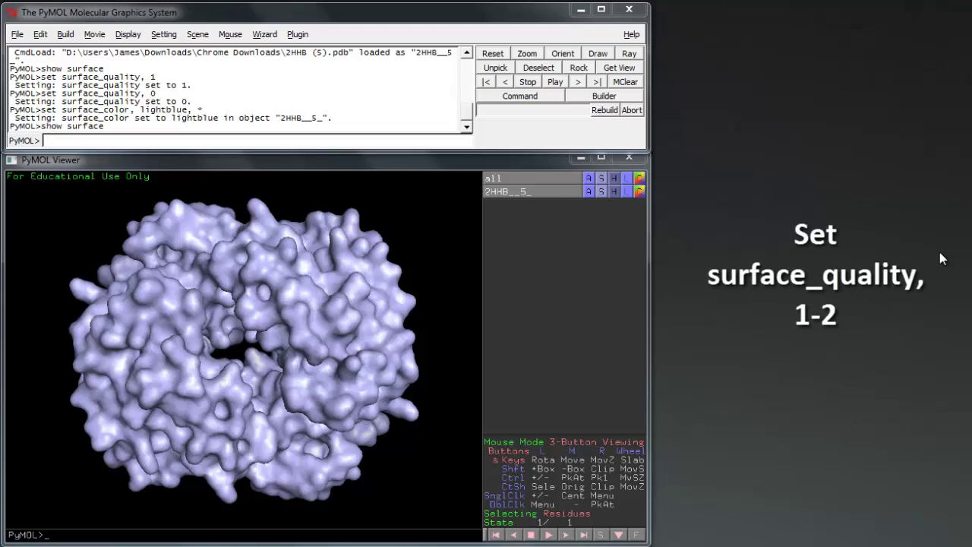
# Step: Set surface_quality to 1 for a smoother, more detailed hemoglobin surface
pyautogui.click(316, 141)
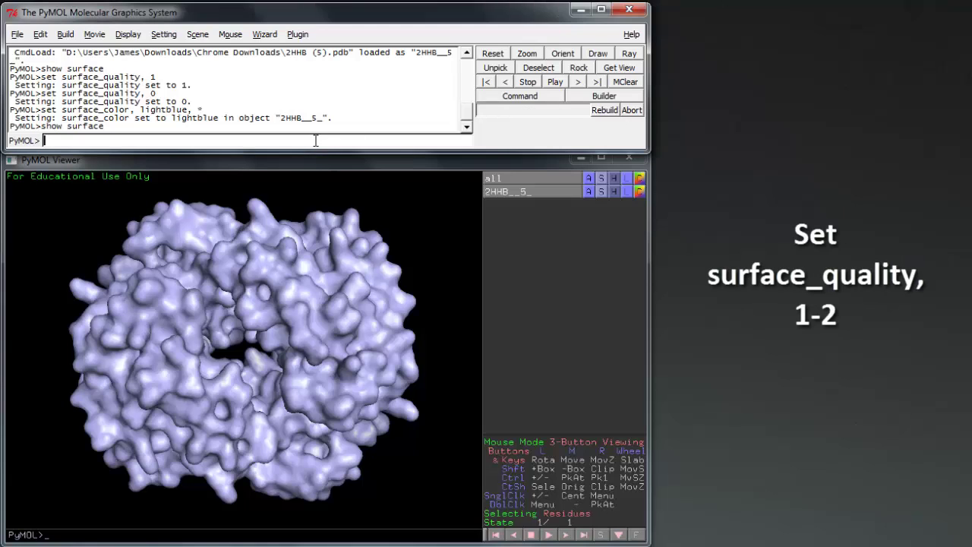
pyautogui.write('set surface_')
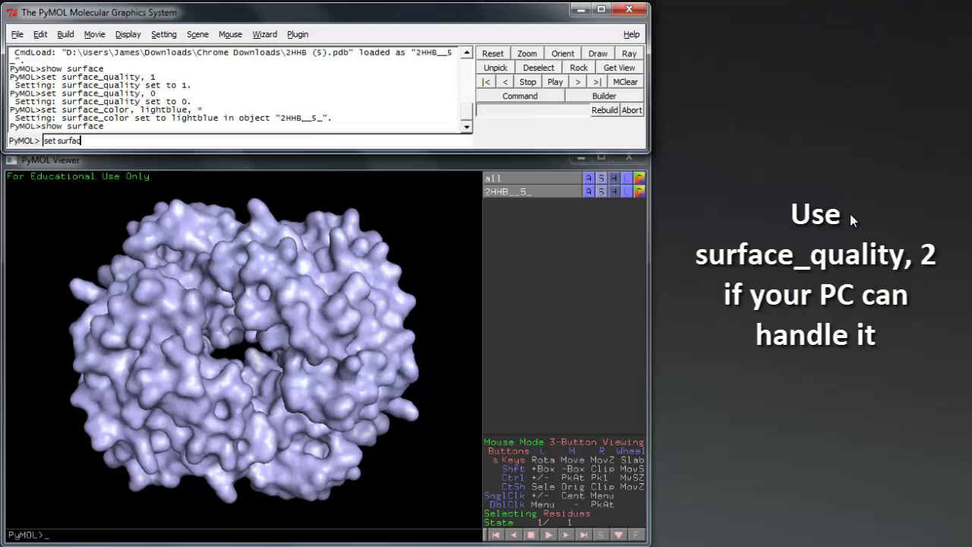
pyautogui.write('quality, 1')
pyautogui.press('Return')
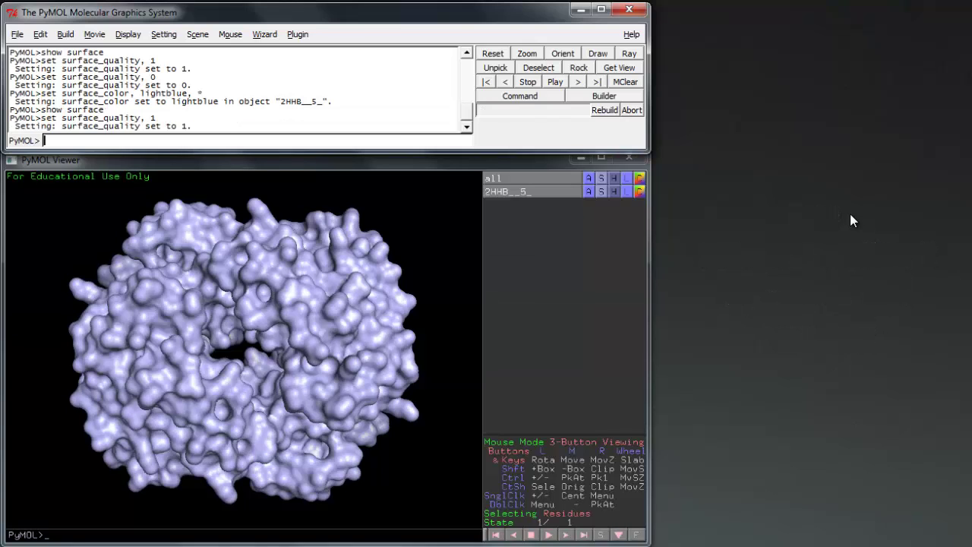
# Step: Save the scene as a VRML 2 file named Deoxy in the VRML folder
pyautogui.click(15, 35)
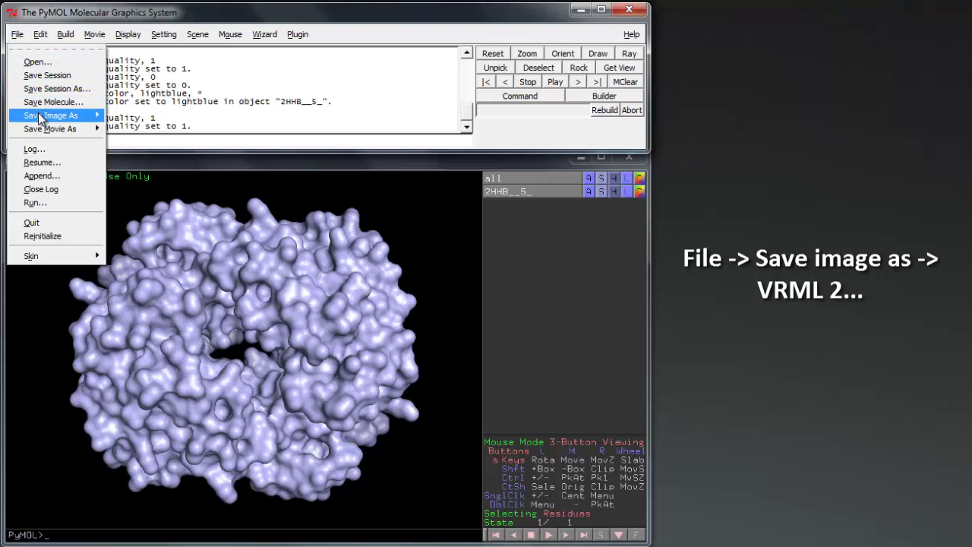
pyautogui.moveTo(51, 116)
pyautogui.click(127, 134)
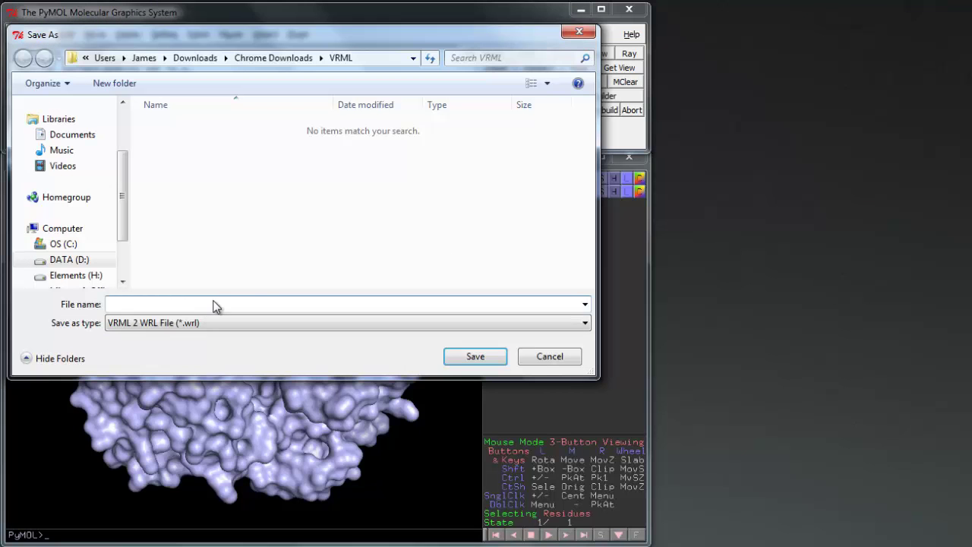
pyautogui.write('Deoblend')
pyautogui.press('Return')
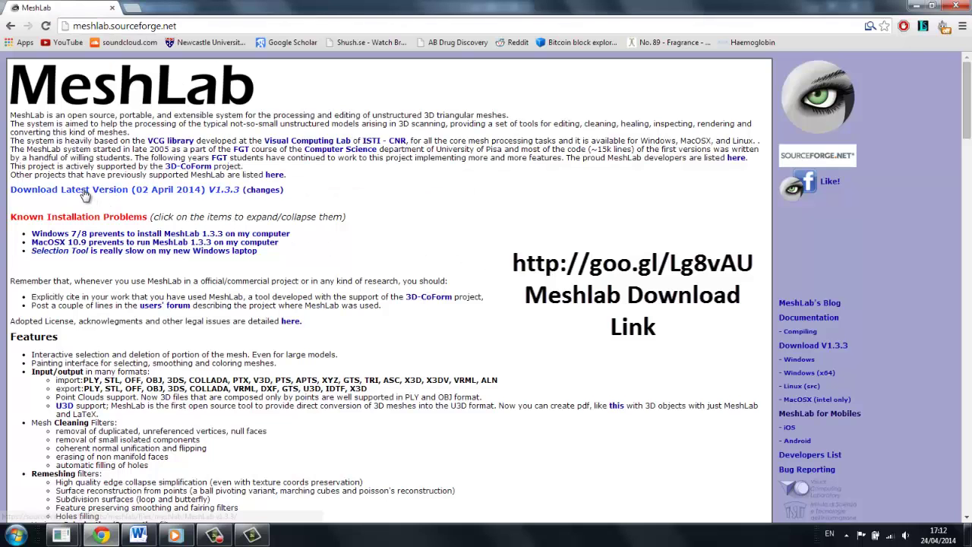
# Step: Download the 64-bit MeshLab installer MeshLab_v133_64bit.exe from SourceForge
pyautogui.click(82, 190)
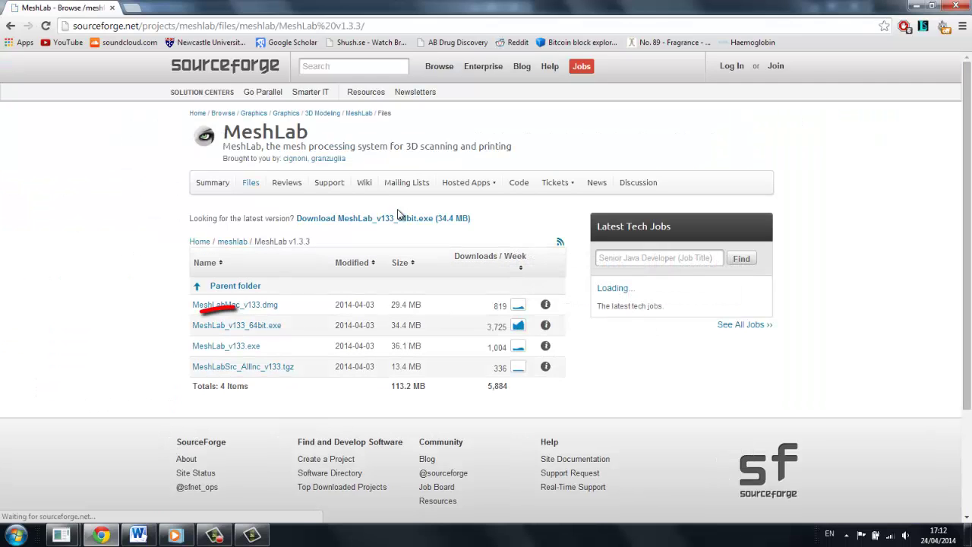
pyautogui.click(255, 331)
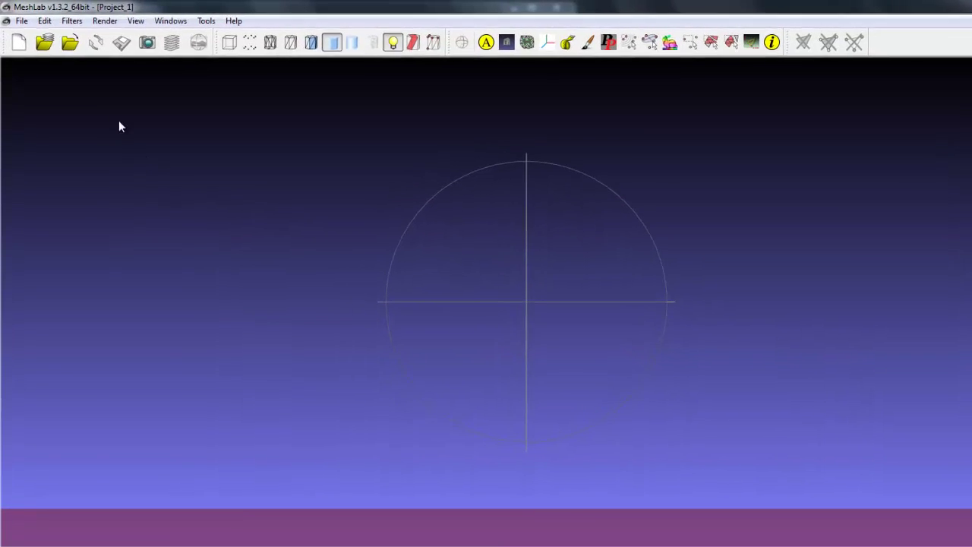
# Step: Import the Deoxy VRML mesh from the VRML downloads folder into MeshLab
pyautogui.click(25, 21)
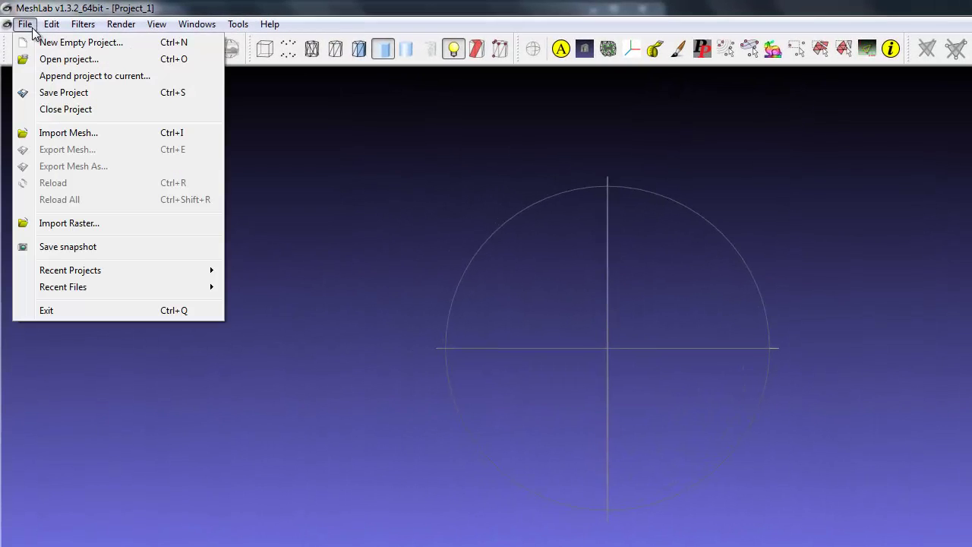
pyautogui.click(48, 132)
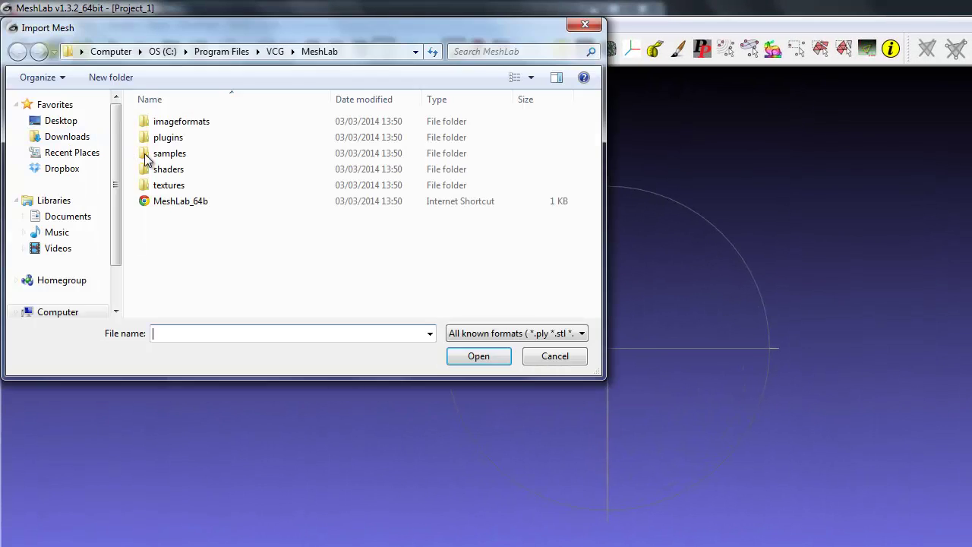
pyautogui.click(362, 51)
pyautogui.write('D:\\Users\\James\\Downloads\\Chrome Downloads\\VRML')
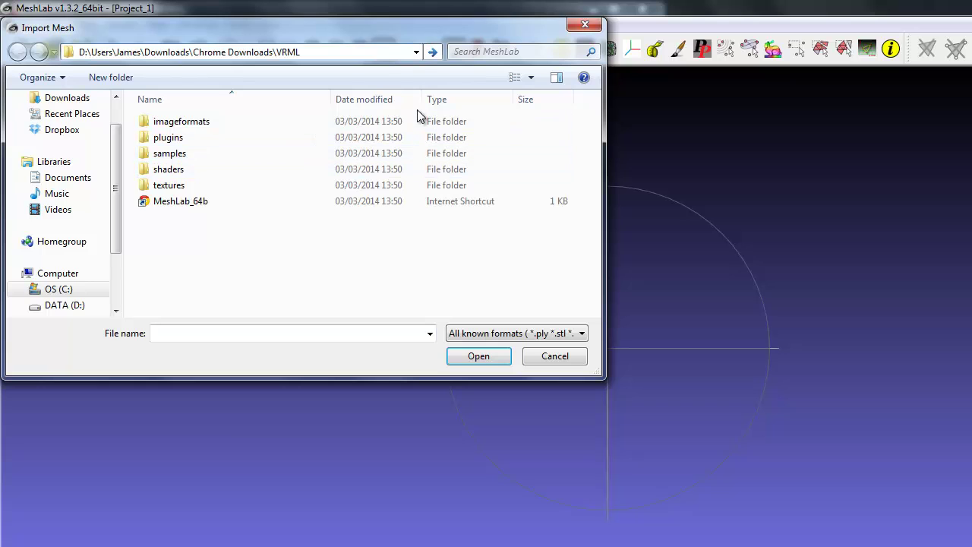
pyautogui.press('Return')
pyautogui.click(210, 121)
pyautogui.click(478, 356)
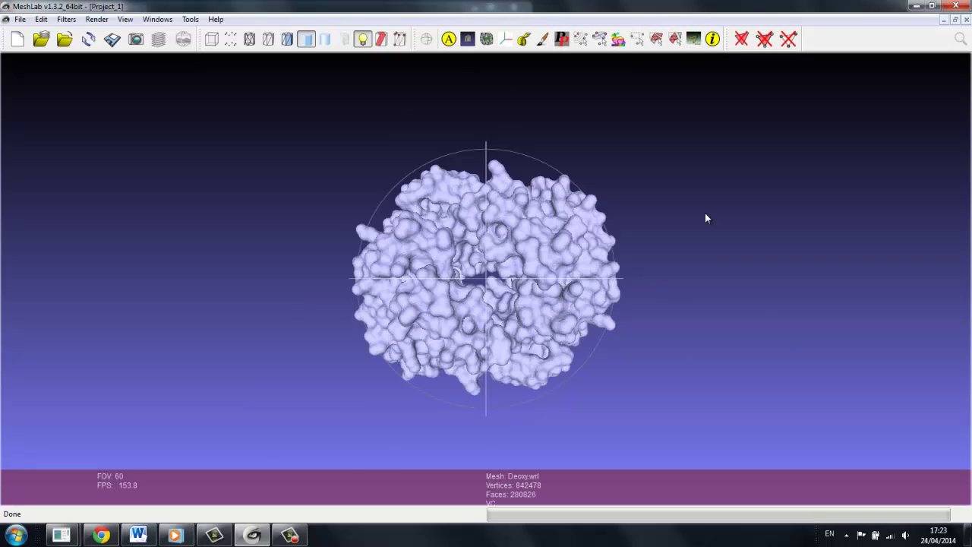
# Step: Measure the hemoglobin mesh's width with the Measuring Tool, about 68.5 units
pyautogui.moveTo(517, 329); pyautogui.dragTo(533, 367)
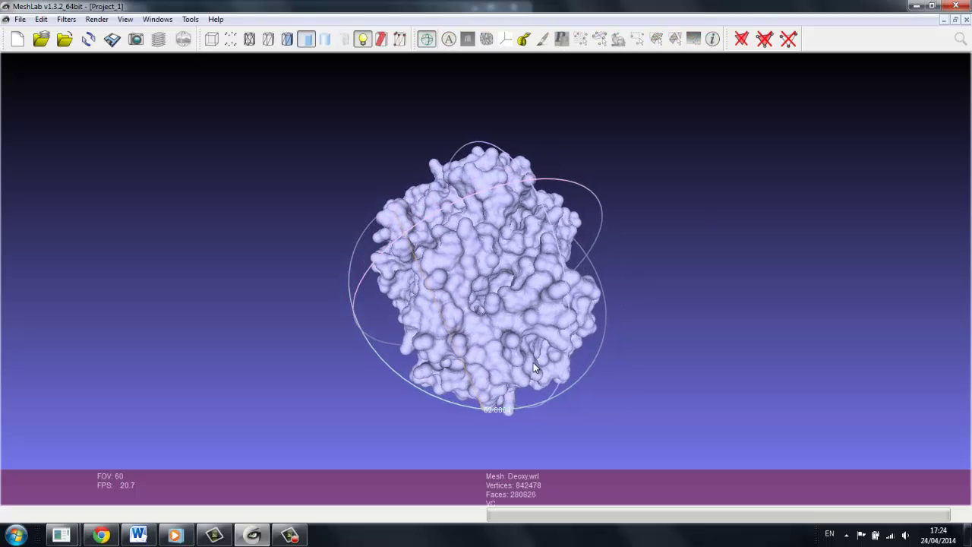
pyautogui.click(524, 39)
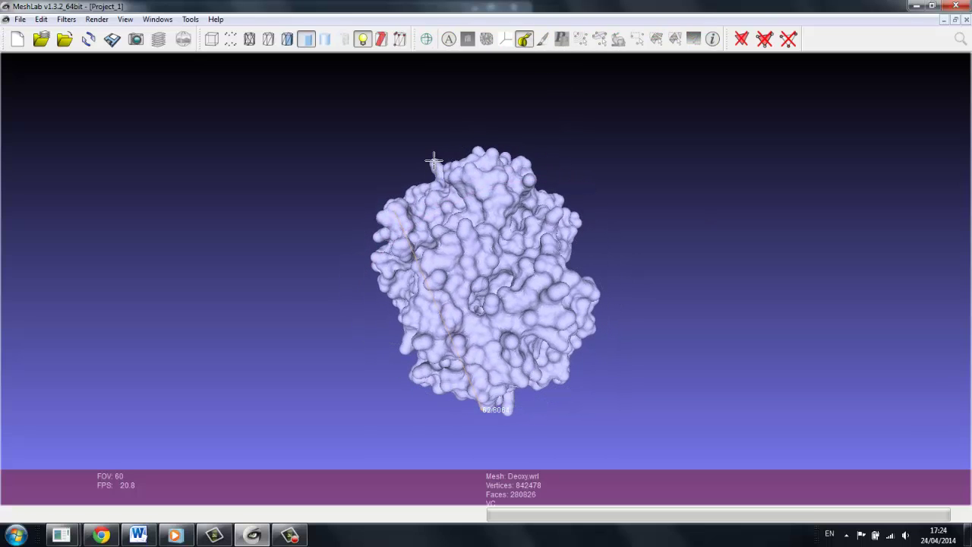
pyautogui.moveTo(434, 161); pyautogui.dragTo(507, 404)
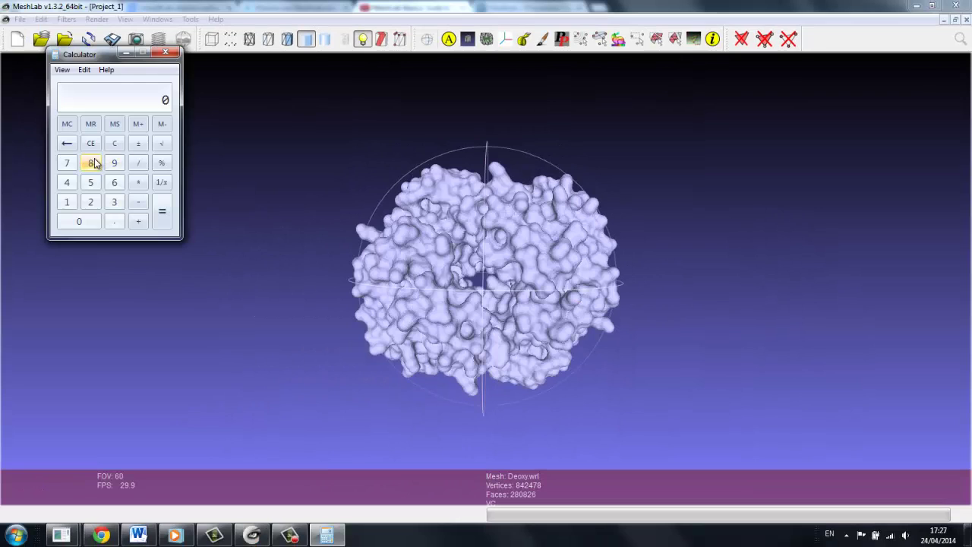
# Step: Compute the scale factor 8 ÷ 6.8 ≈ 1.176 in Calculator, then close it
pyautogui.click(94, 163)
pyautogui.click(138, 163)
pyautogui.click(114, 185)
pyautogui.click(114, 221)
pyautogui.click(90, 162)
pyautogui.click(162, 211)
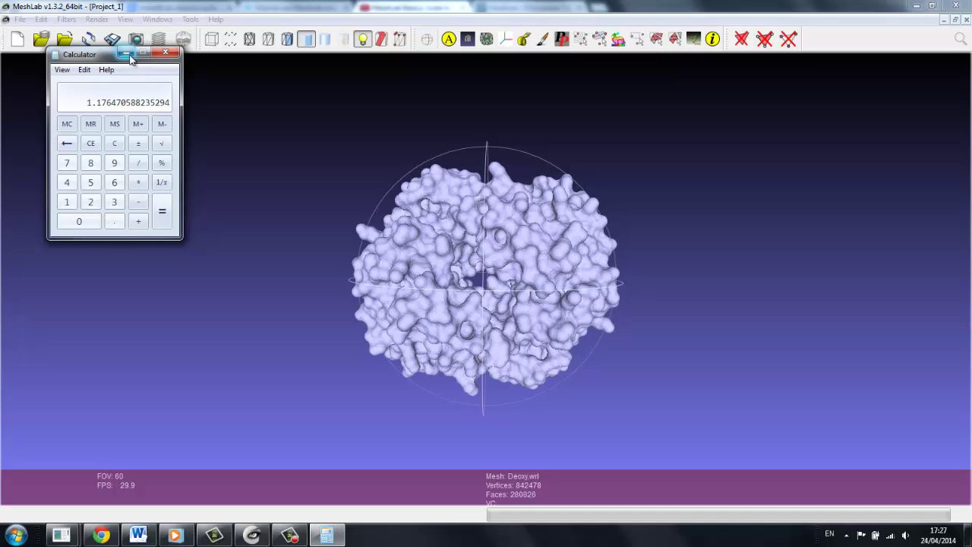
pyautogui.click(164, 54)
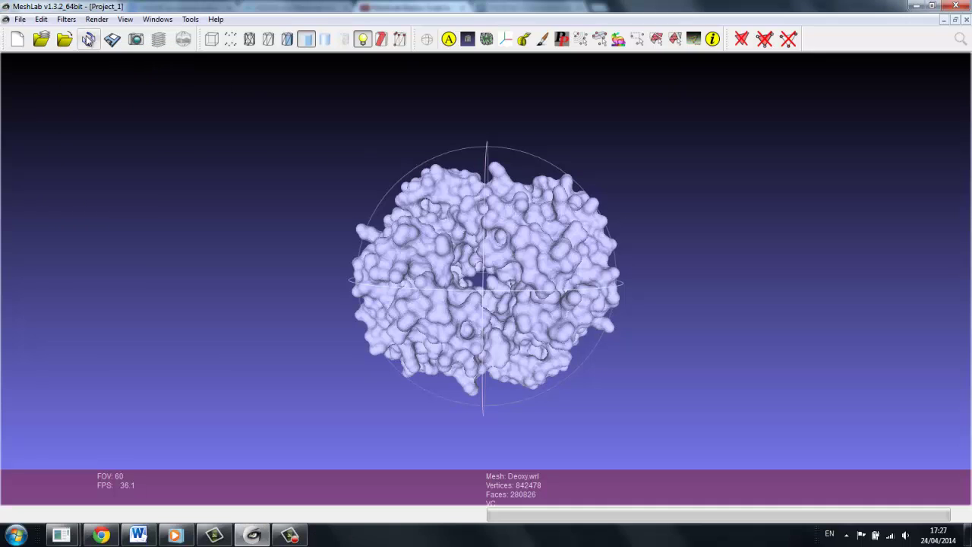
# Step: Apply a Transform: Scale of 1.175 on the X, Y and Z axes
pyautogui.click(66, 19)
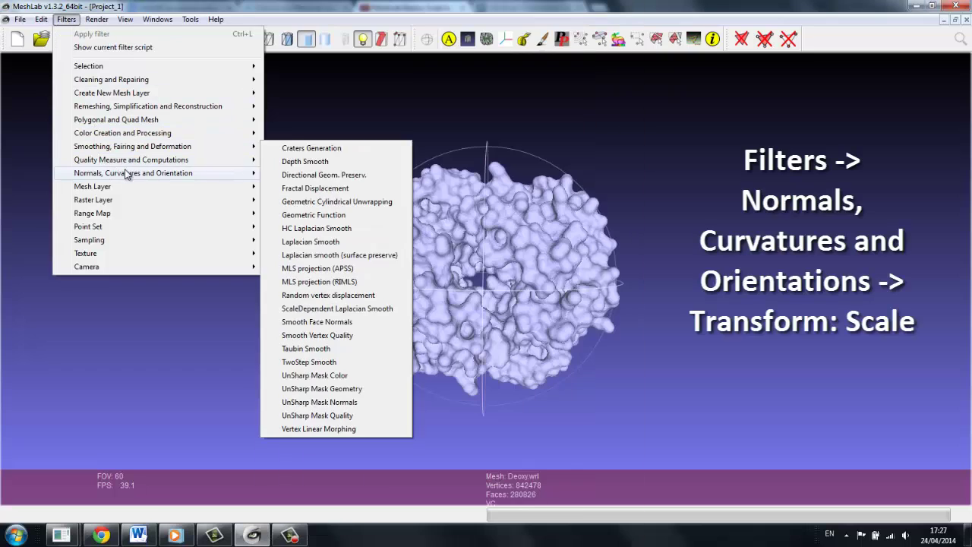
pyautogui.moveTo(133, 174)
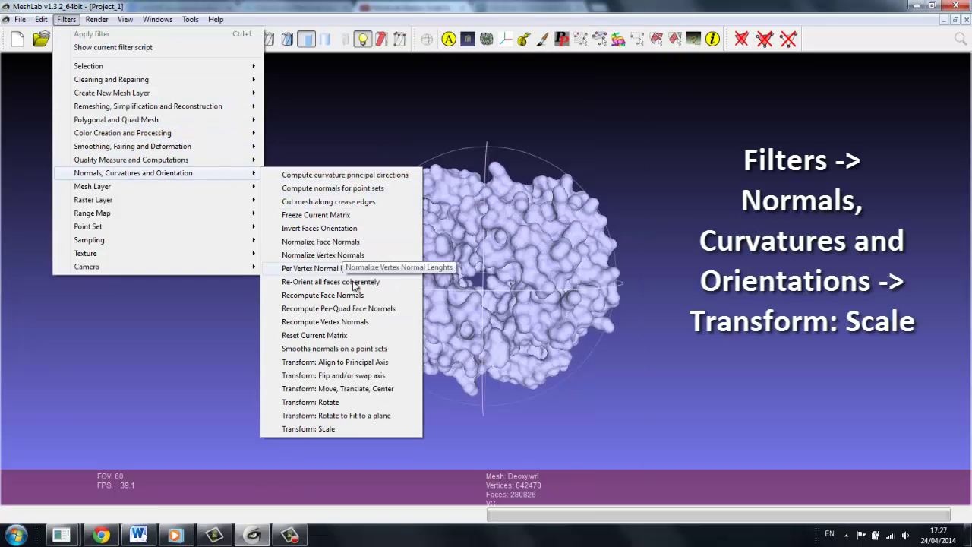
pyautogui.click(360, 430)
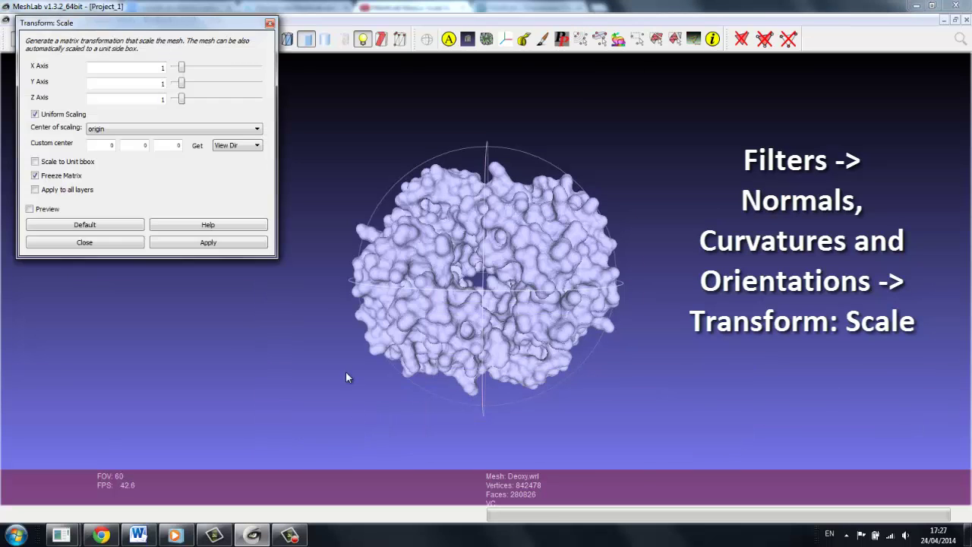
pyautogui.doubleClick(153, 67)
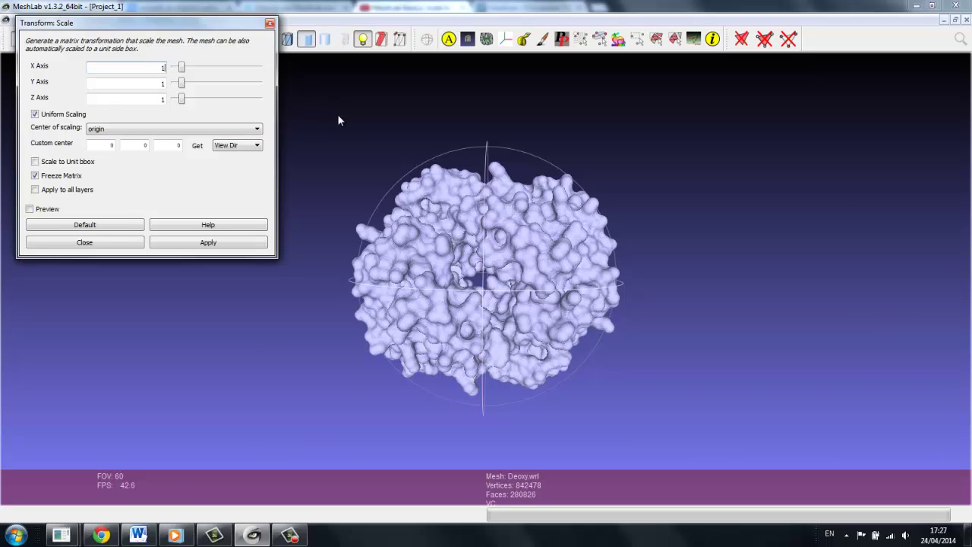
pyautogui.write('75')
pyautogui.press('Tab')
pyautogui.write('.175')
pyautogui.press('Tab')
pyautogui.write('.1')
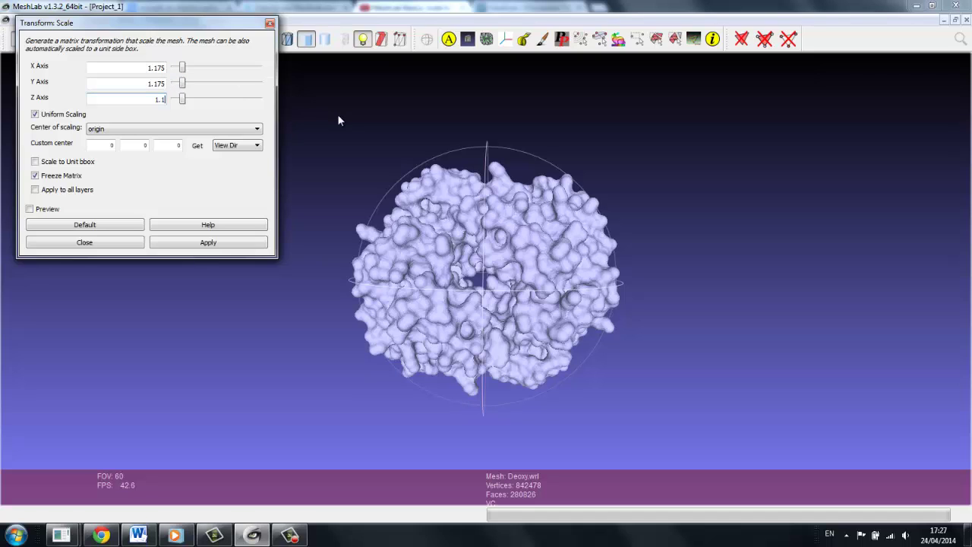
pyautogui.write('75')
pyautogui.click(197, 251)
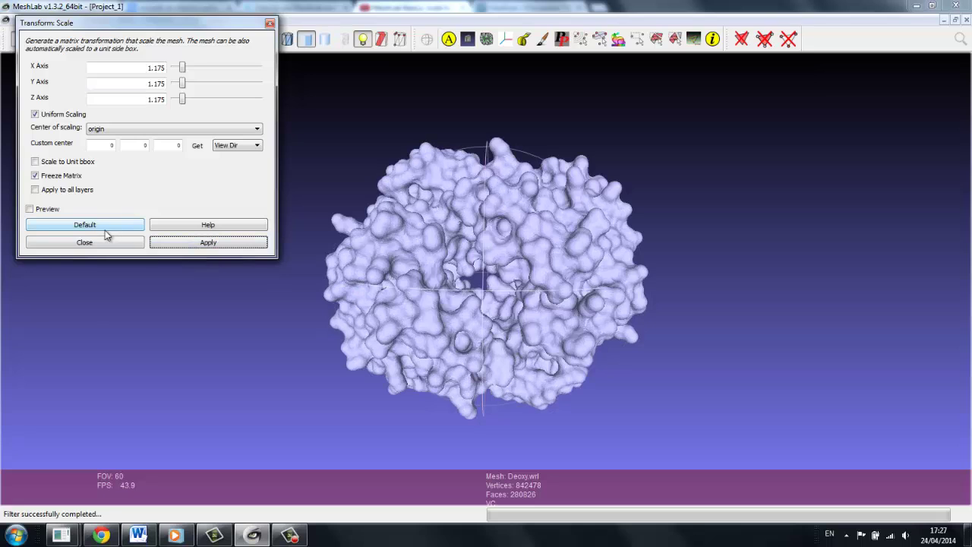
# Step: Re-measure the scaled mesh's width edge to edge, using full screen while measuring
pyautogui.click(122, 243)
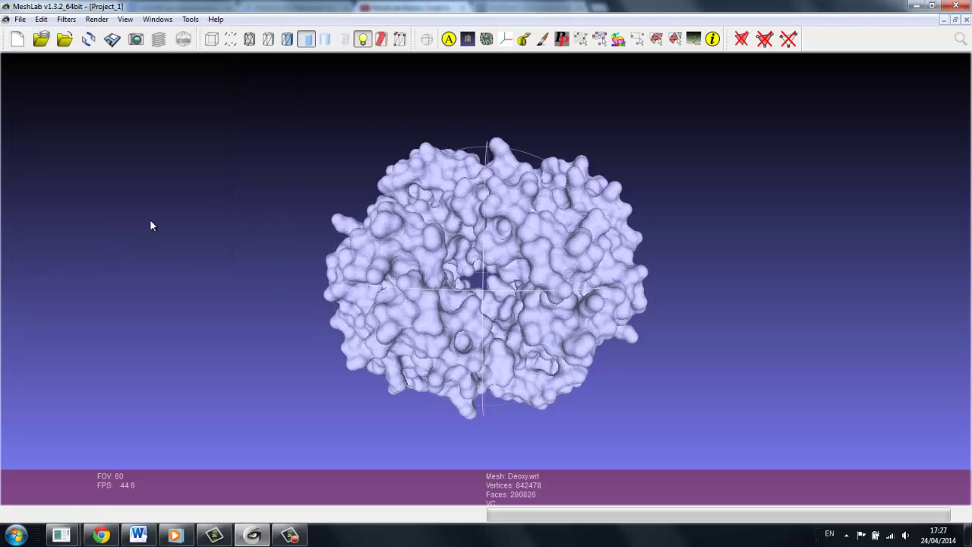
pyautogui.click(522, 41)
pyautogui.click(335, 218)
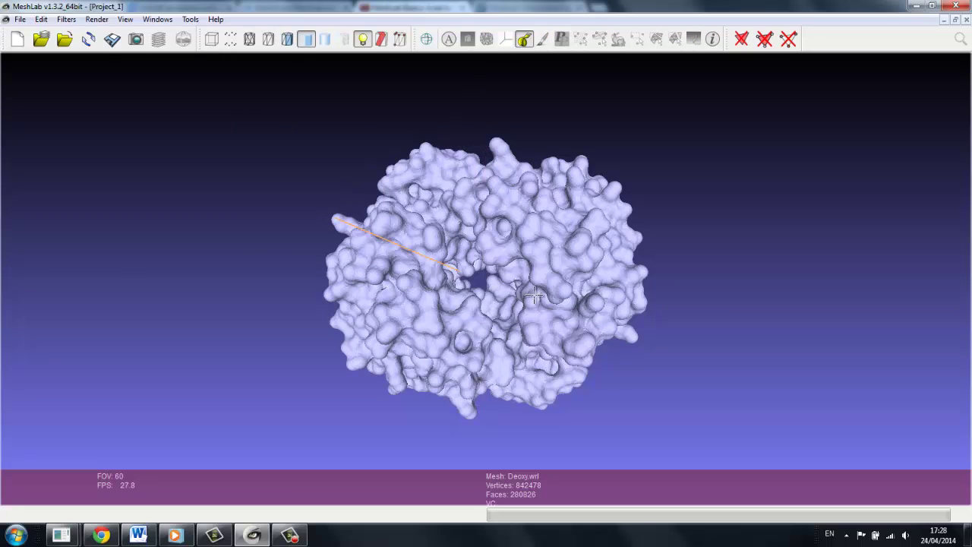
pyautogui.hotkey('alt', 'Return')
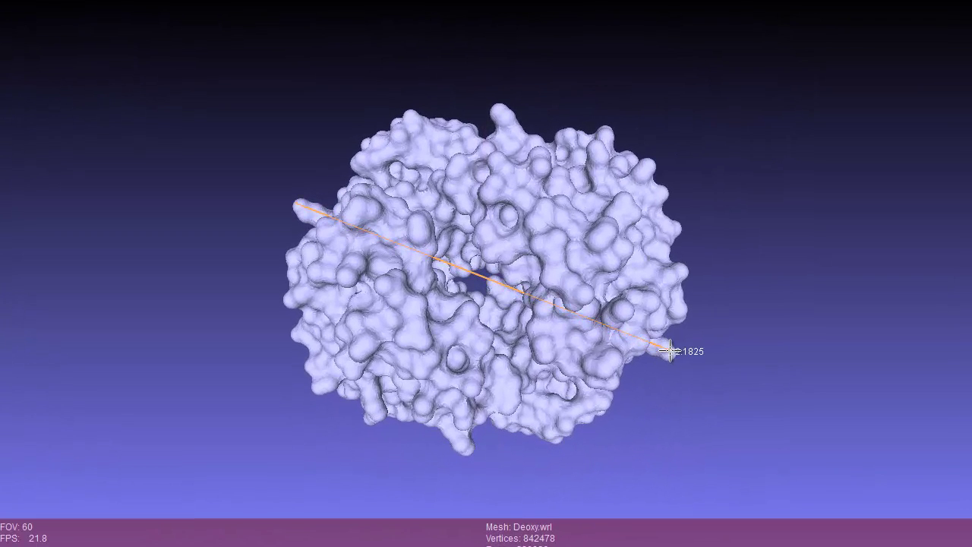
pyautogui.click(670, 350)
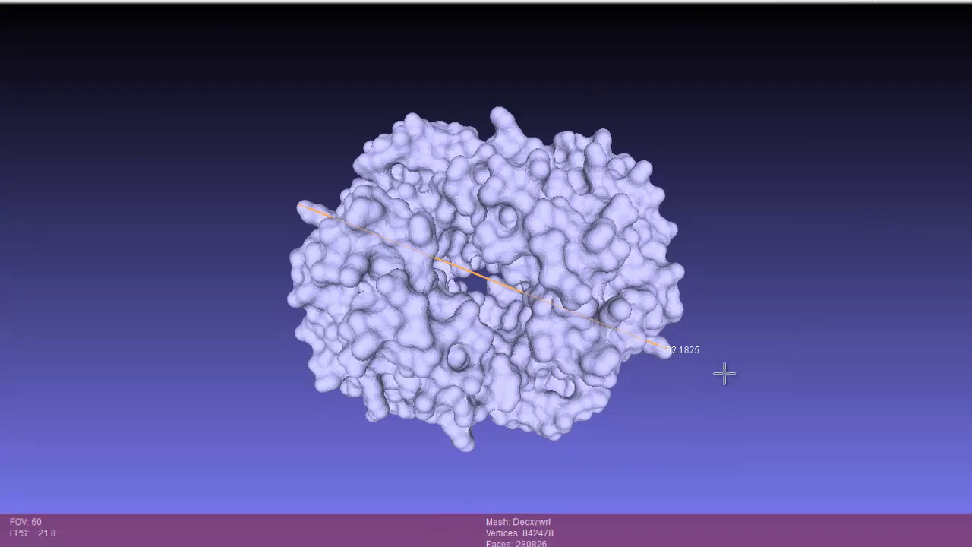
pyautogui.hotkey('alt', 'Return')
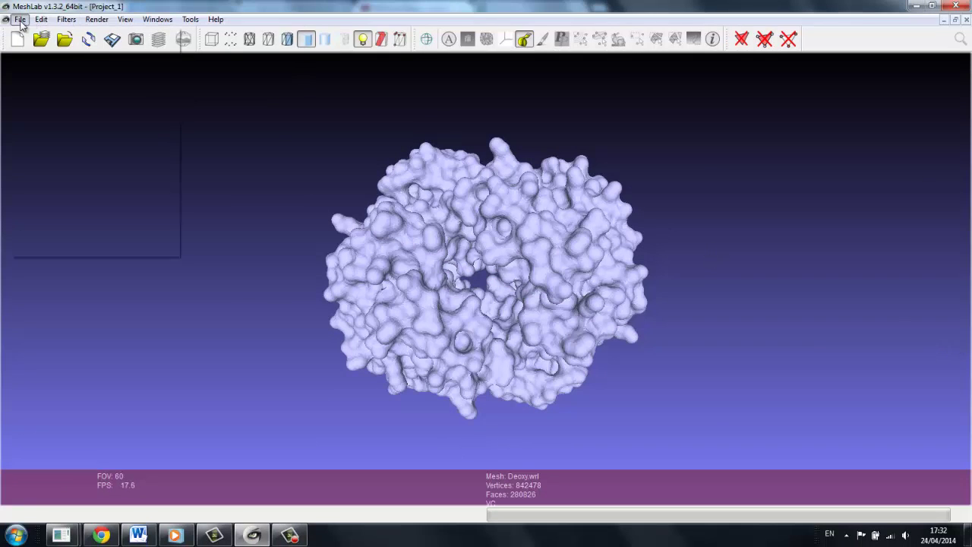
# Step: Export the scaled mesh as the binary STL file Deoxy.stl
pyautogui.click(20, 19)
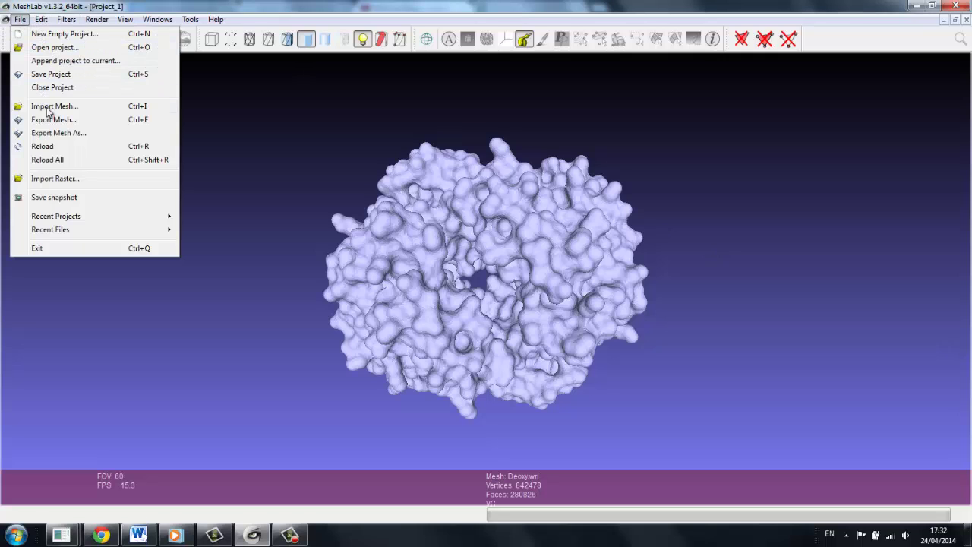
pyautogui.click(57, 133)
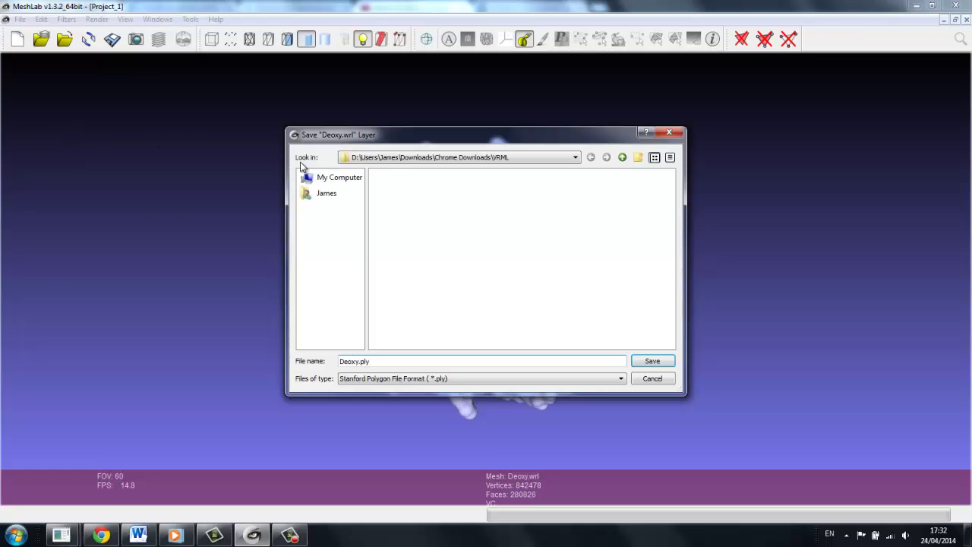
pyautogui.click(401, 379)
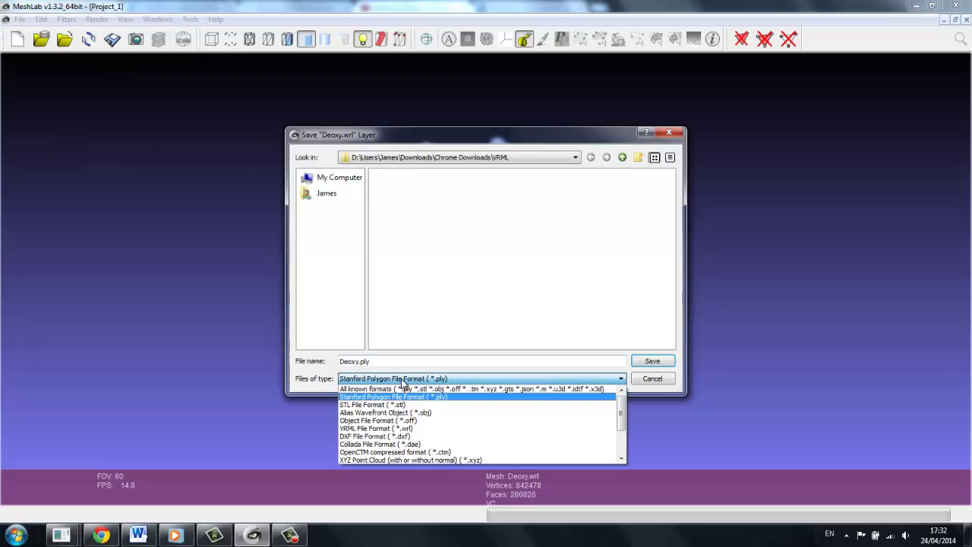
pyautogui.click(395, 404)
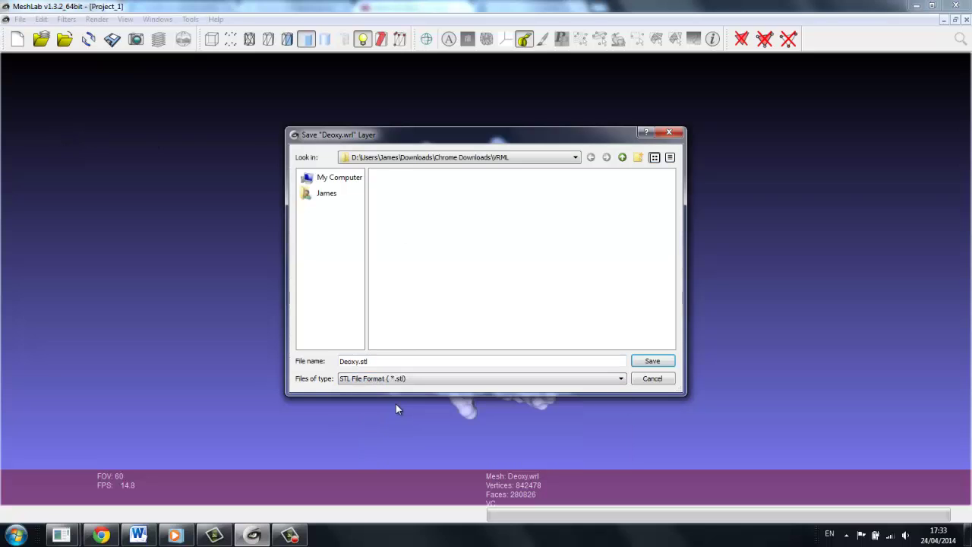
pyautogui.click(653, 361)
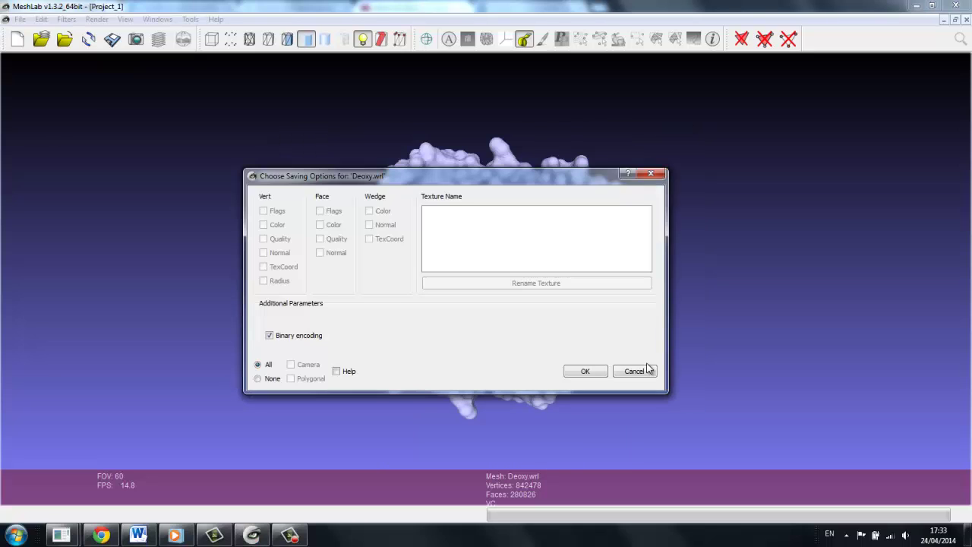
pyautogui.click(583, 371)
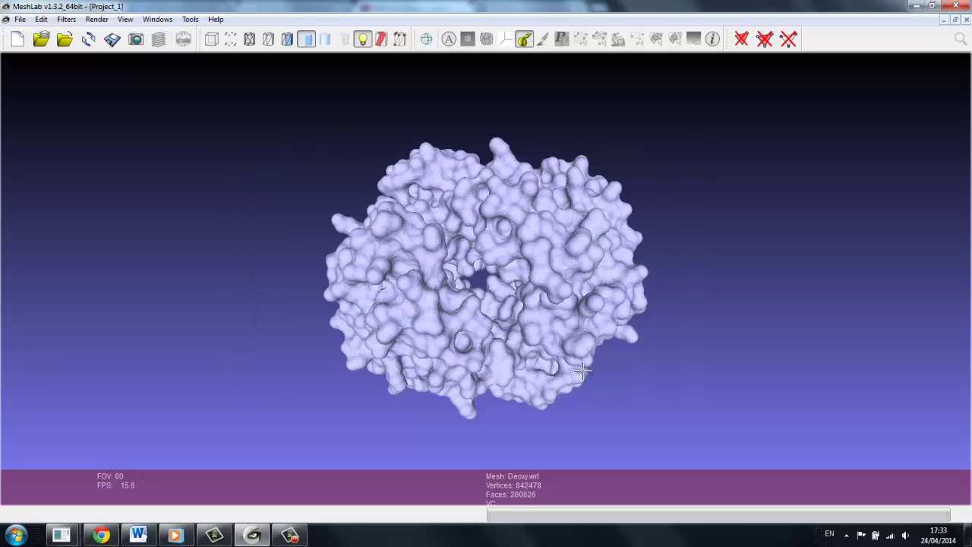